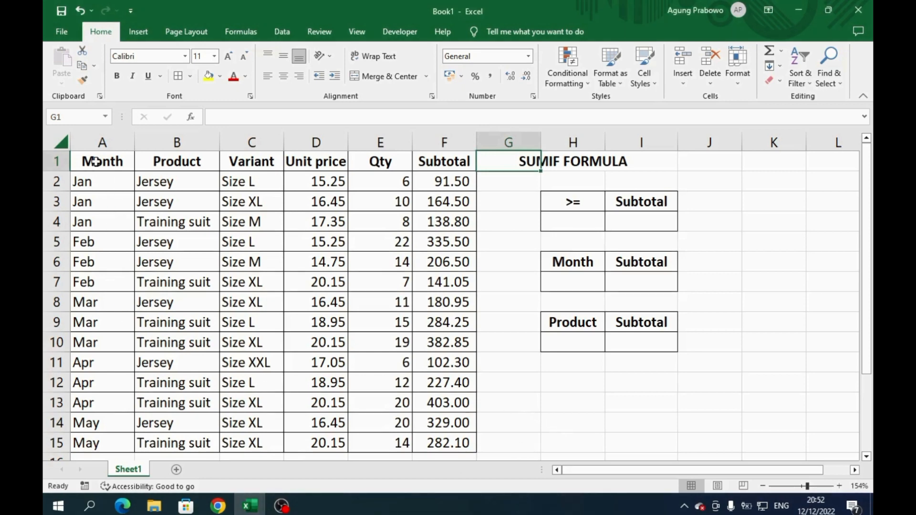
drag(95, 161, 444, 441)
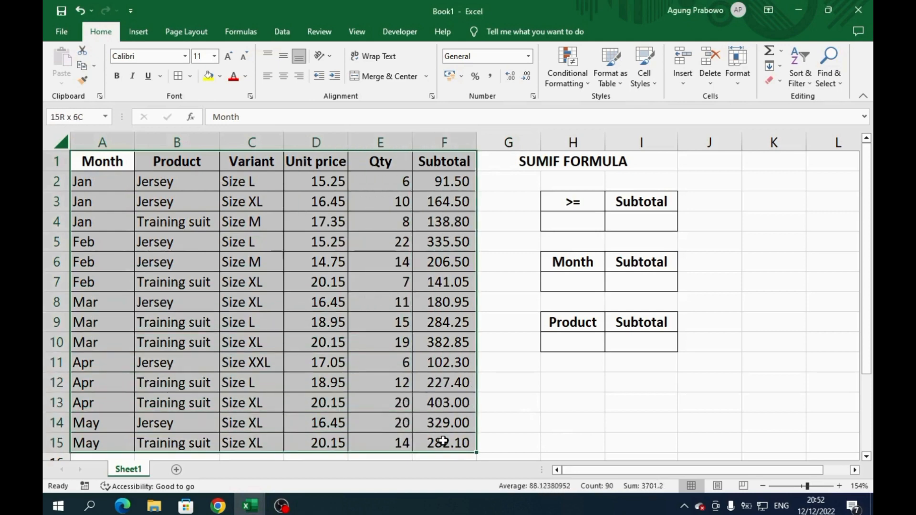
click(496, 402)
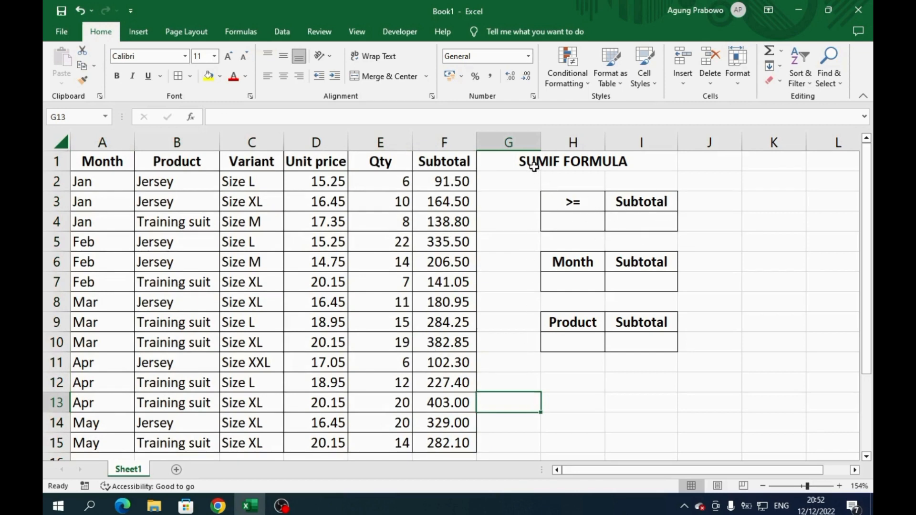
drag(534, 165, 668, 165)
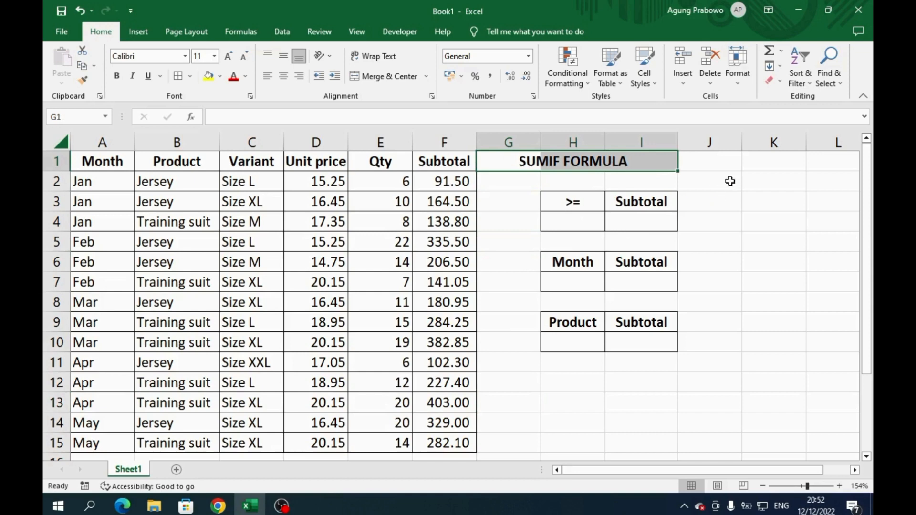
Enter 200 in cell H4 as the threshold under the >= heading.
click(571, 222)
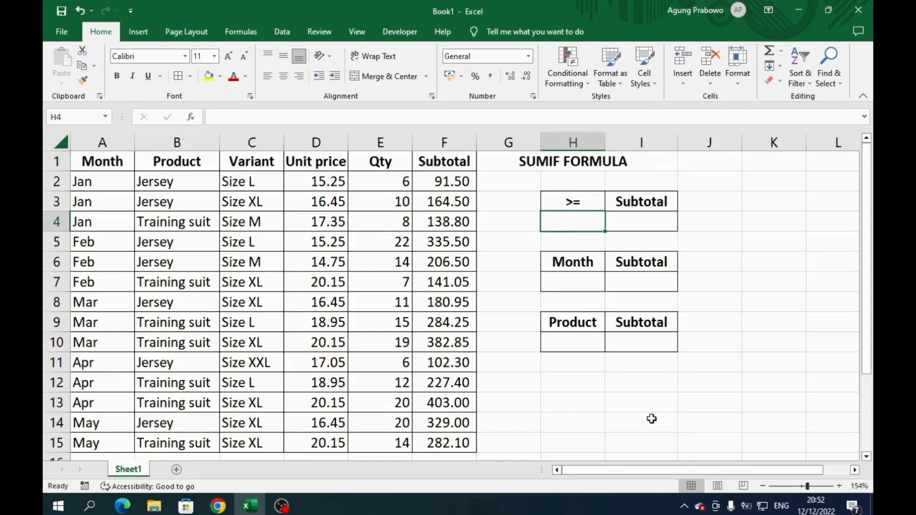
text(200)
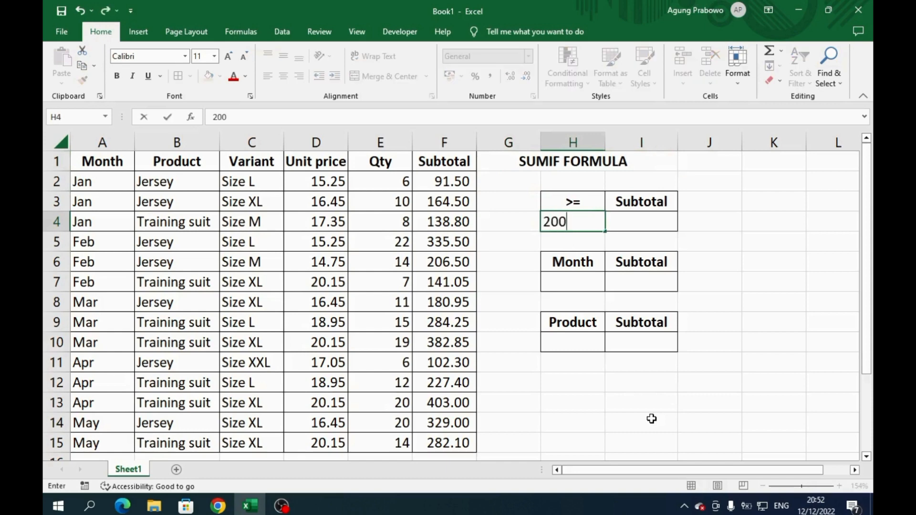
key(Tab)
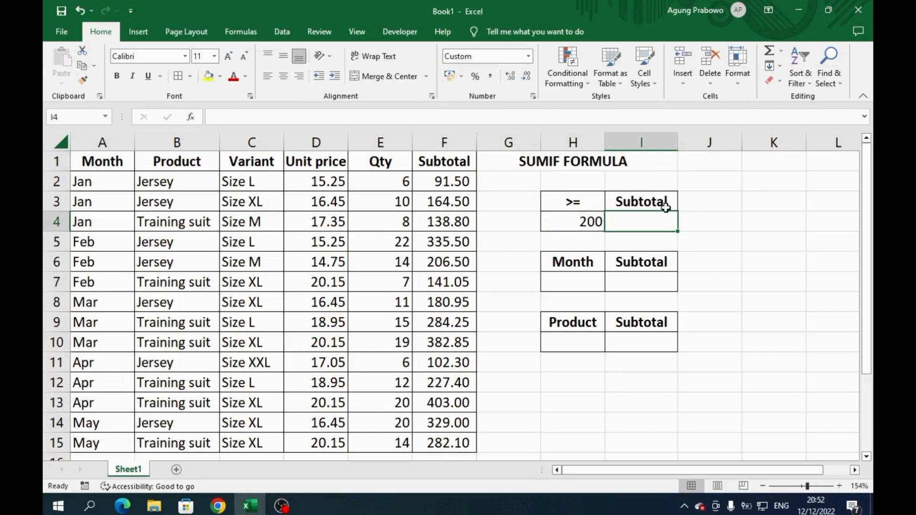
Search the Insert Function dialog for sumif, with cell I4 as the formula's destination.
click(193, 119)
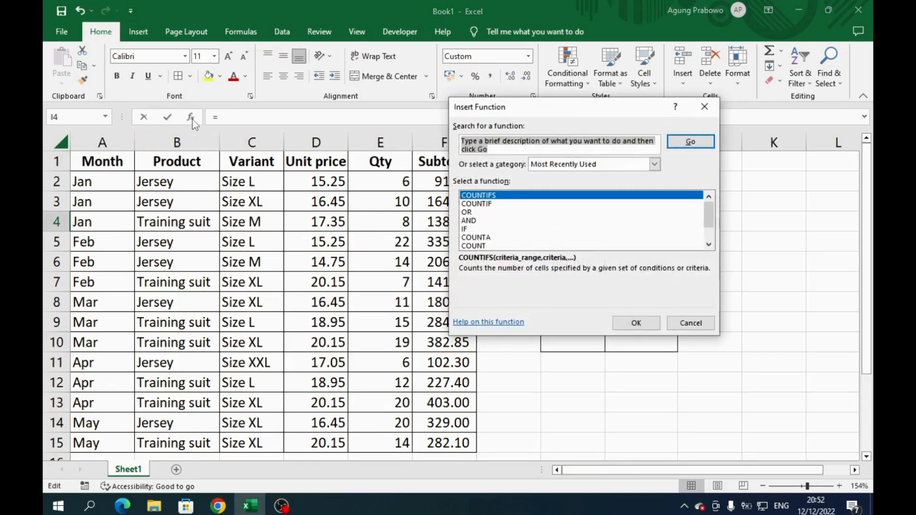
text(sumif)
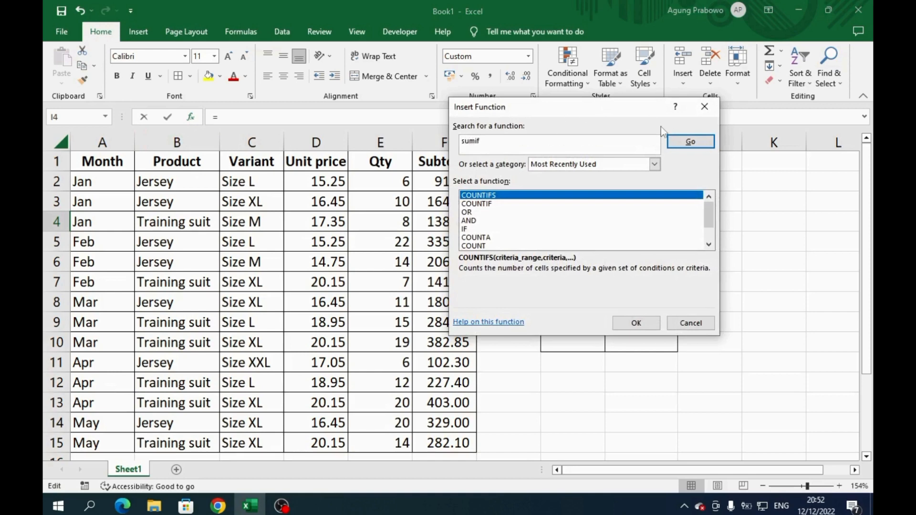
click(689, 143)
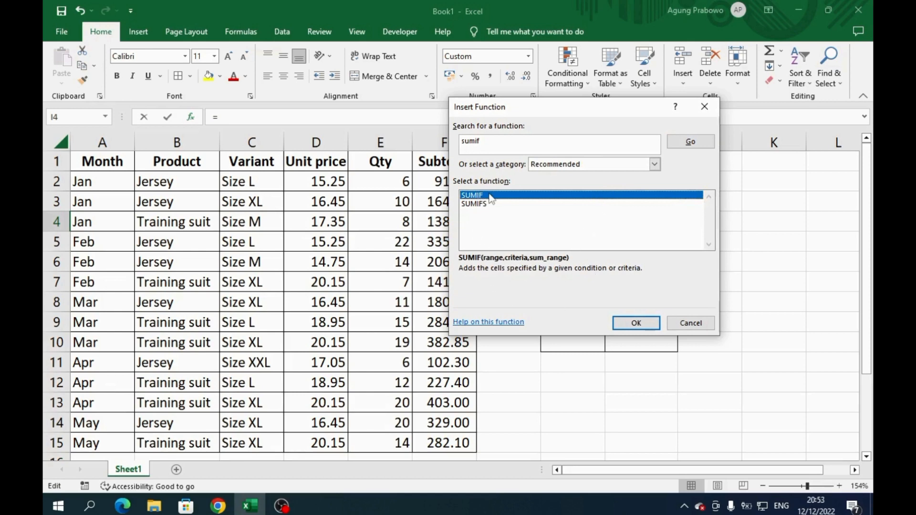
Open the SUMIF help page in the browser, examine its tips, syntax, arguments and Example 1, and return to the Excel workbook.
click(504, 324)
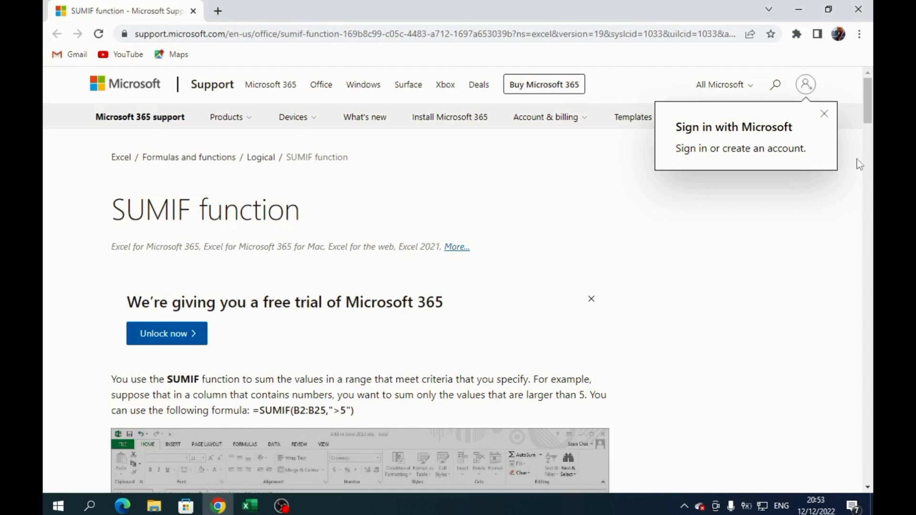
drag(870, 115, 872, 172)
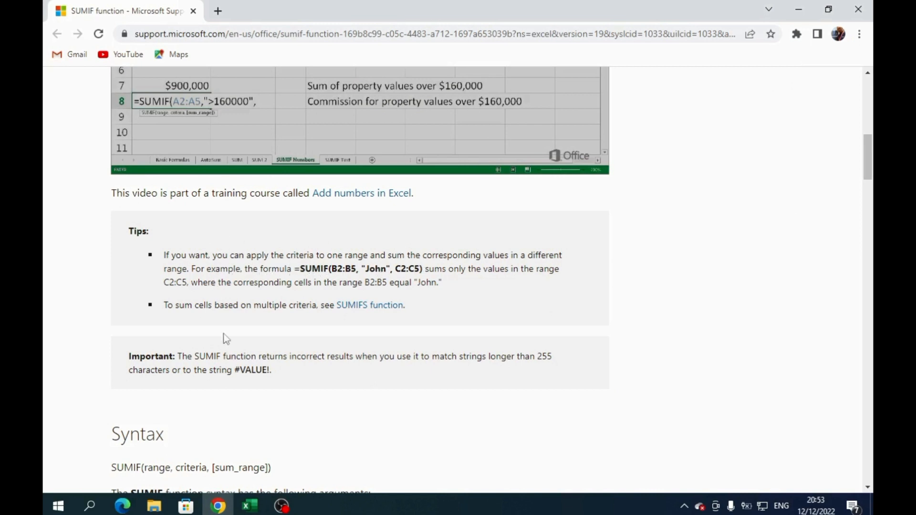
drag(870, 159, 871, 195)
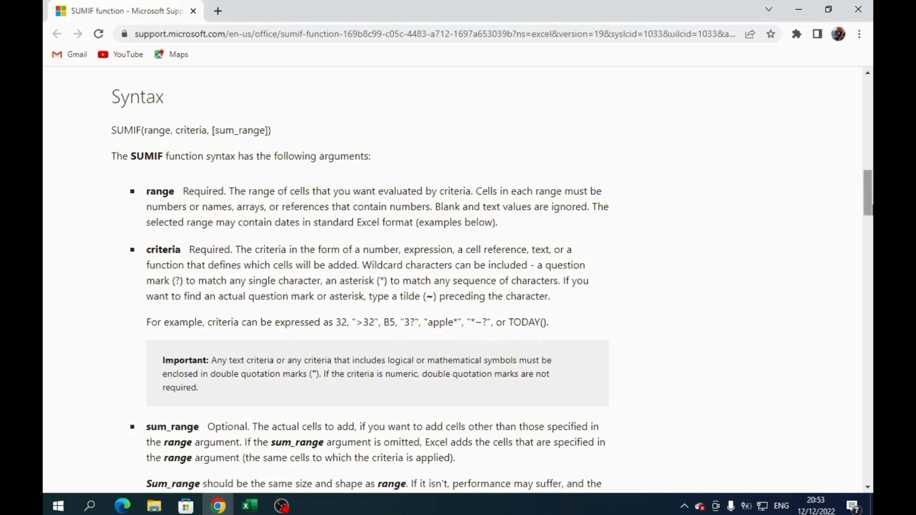
drag(869, 208, 869, 239)
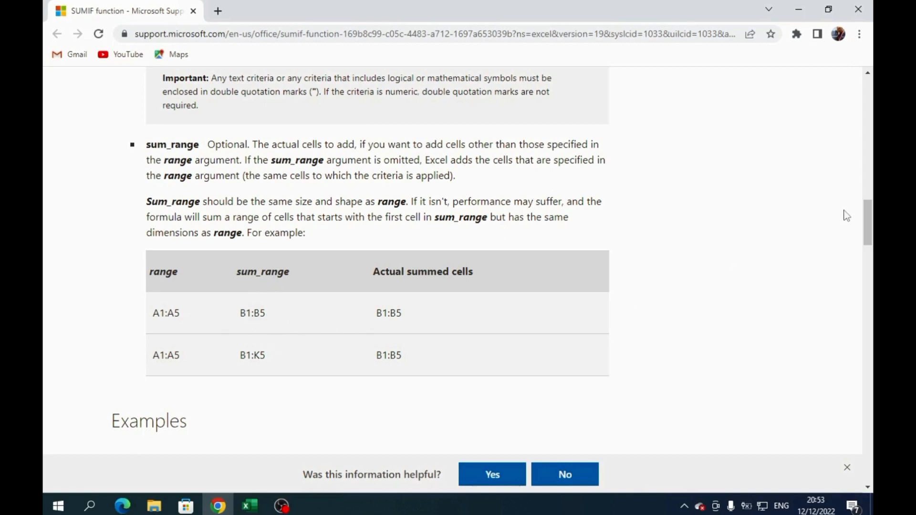
drag(868, 228, 844, 268)
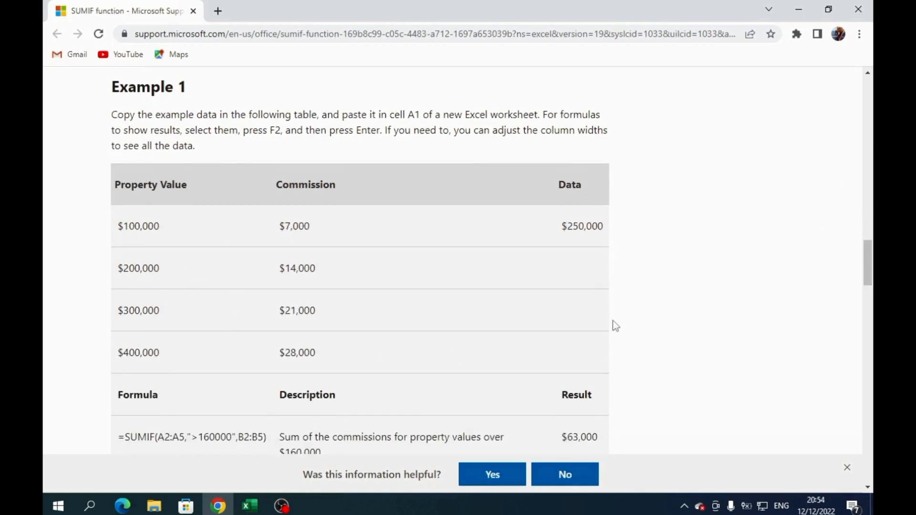
drag(868, 256, 873, 270)
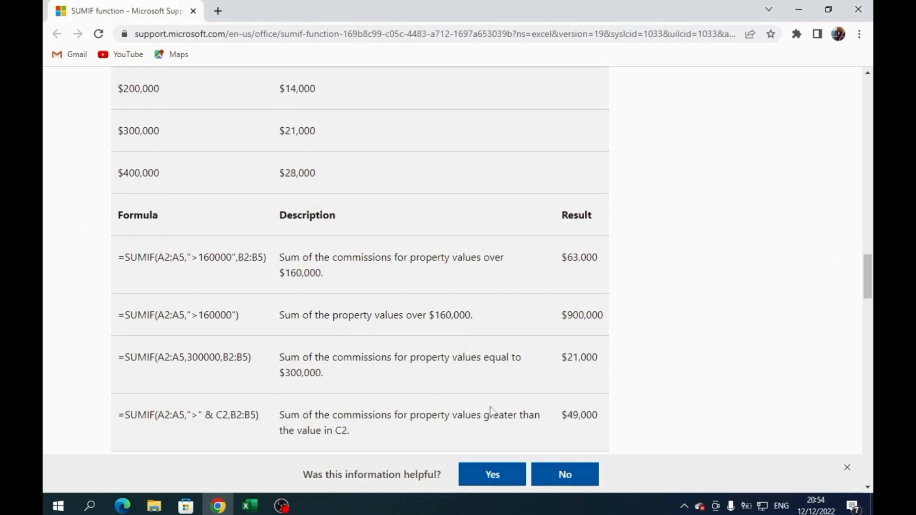
click(249, 505)
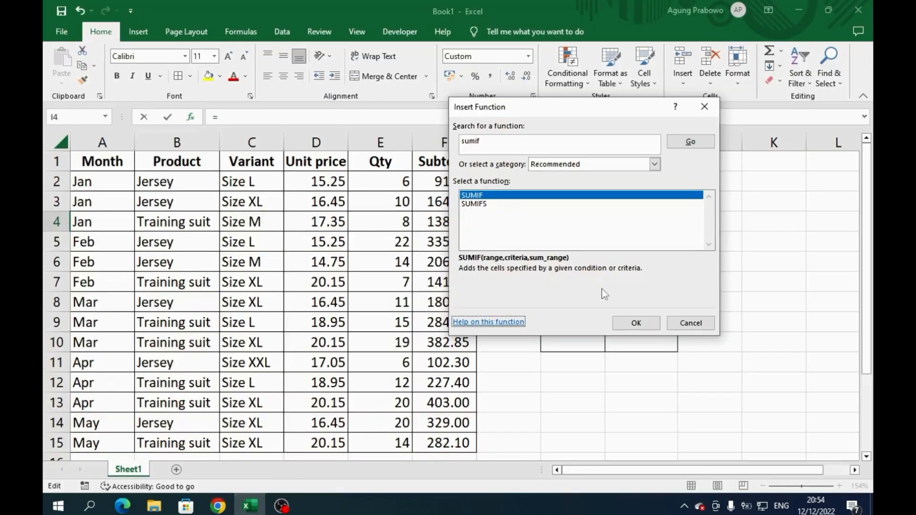
Insert the SUMIF function in I4 with range F2:F15 and criteria ">="&H4, leaving the sum range empty.
click(635, 323)
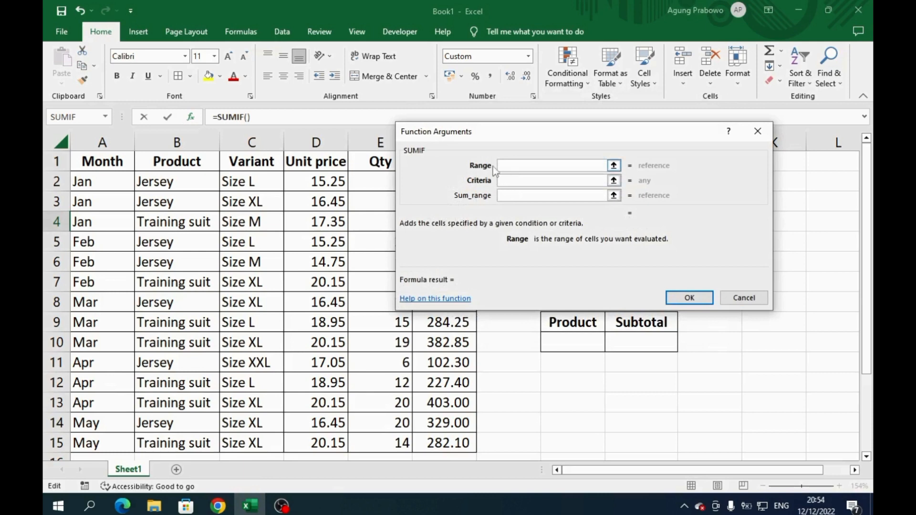
drag(558, 135, 648, 271)
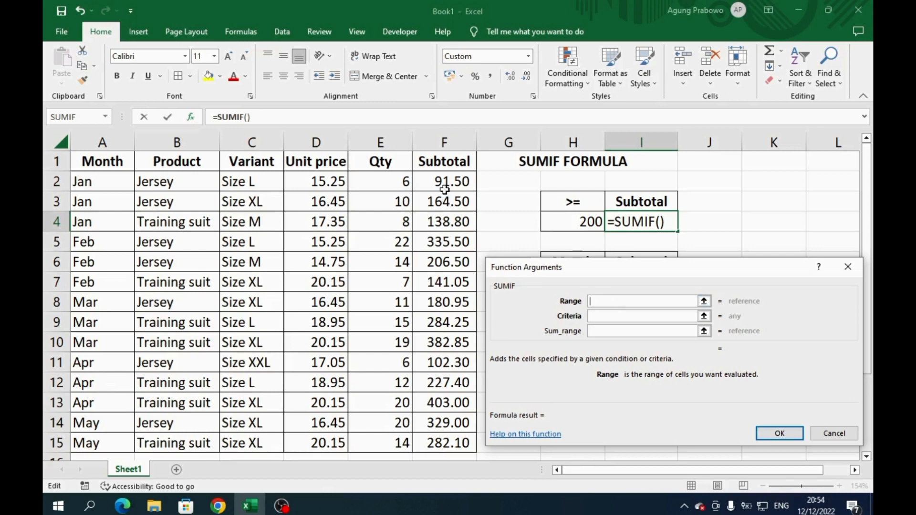
drag(442, 188, 454, 441)
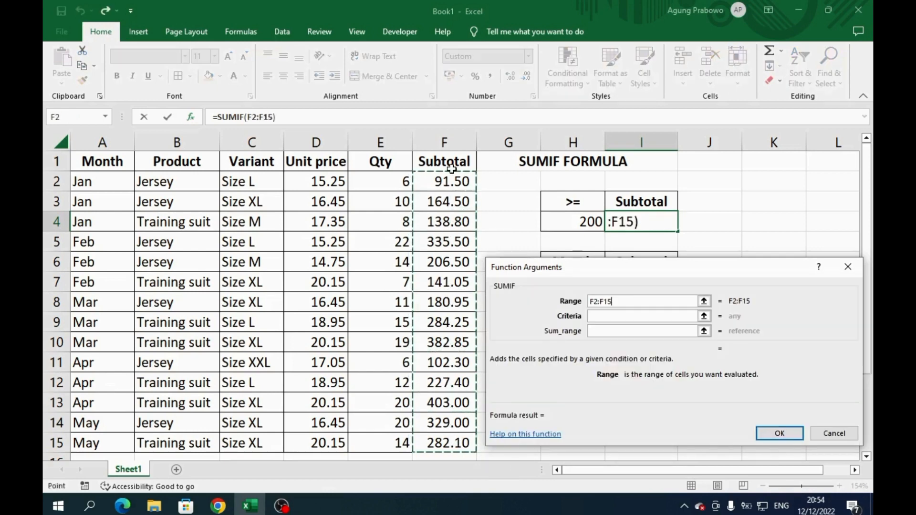
click(600, 316)
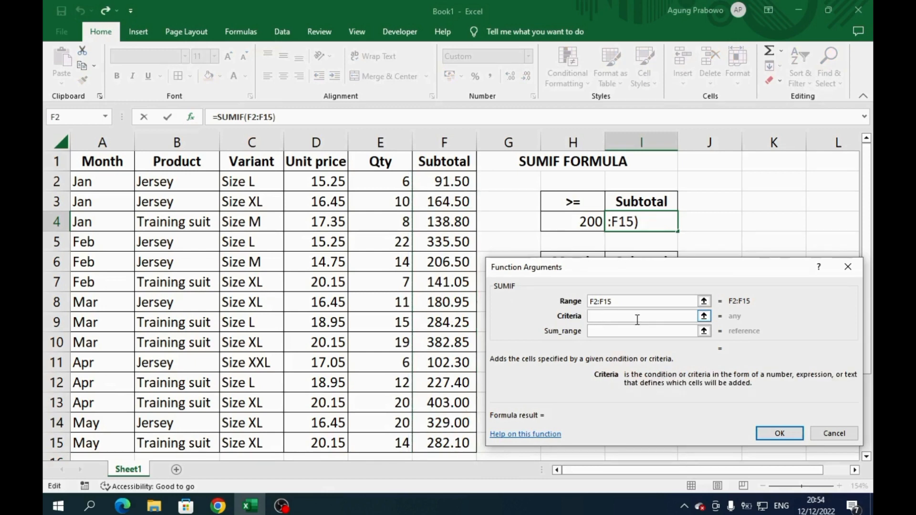
text(">=")
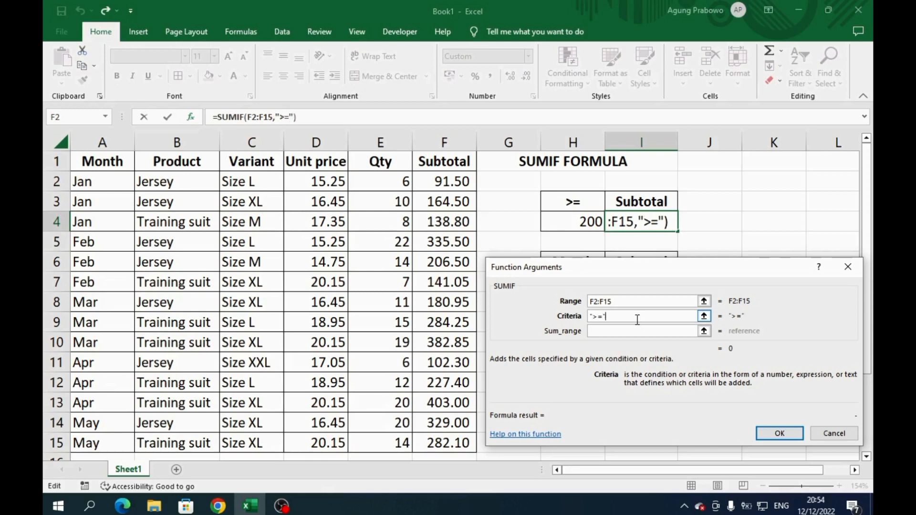
text(&)
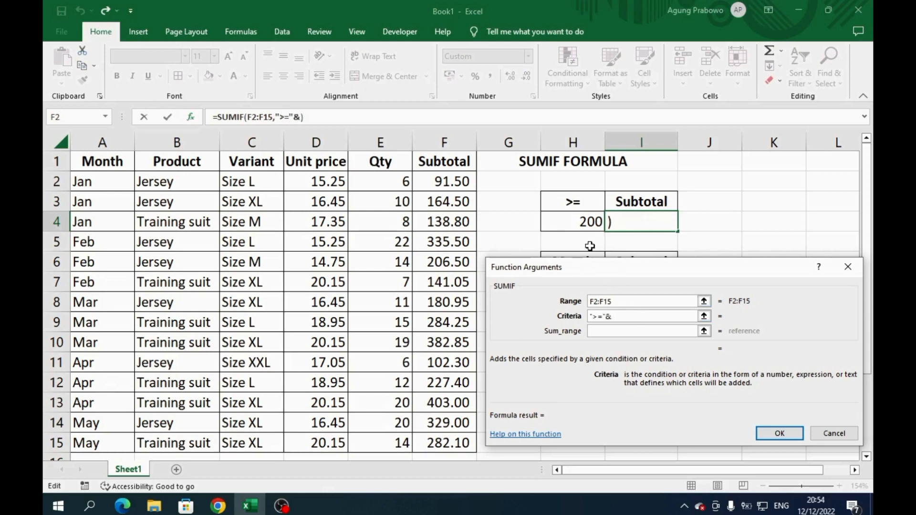
click(582, 222)
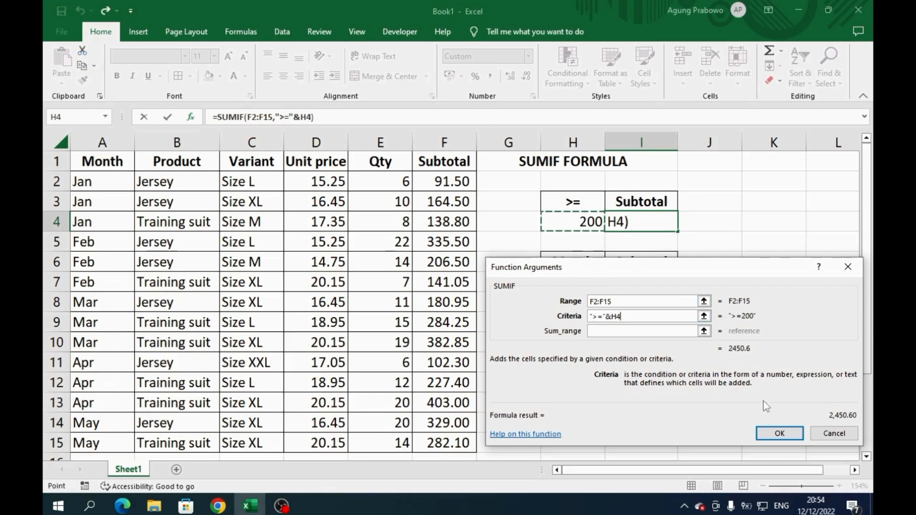
click(779, 434)
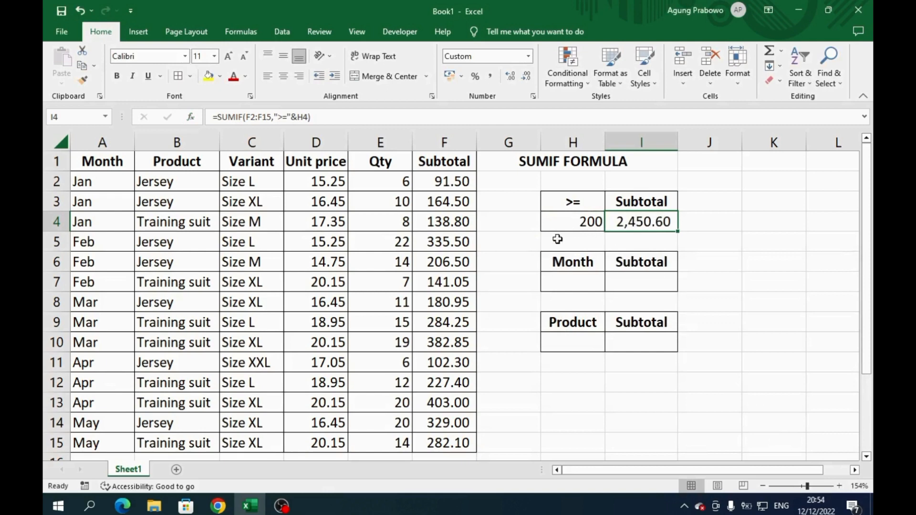
Select the subtotals of at least 200 together (F5:F6, F9:F10 and F12:F15) to check their sum against I4.
click(451, 242)
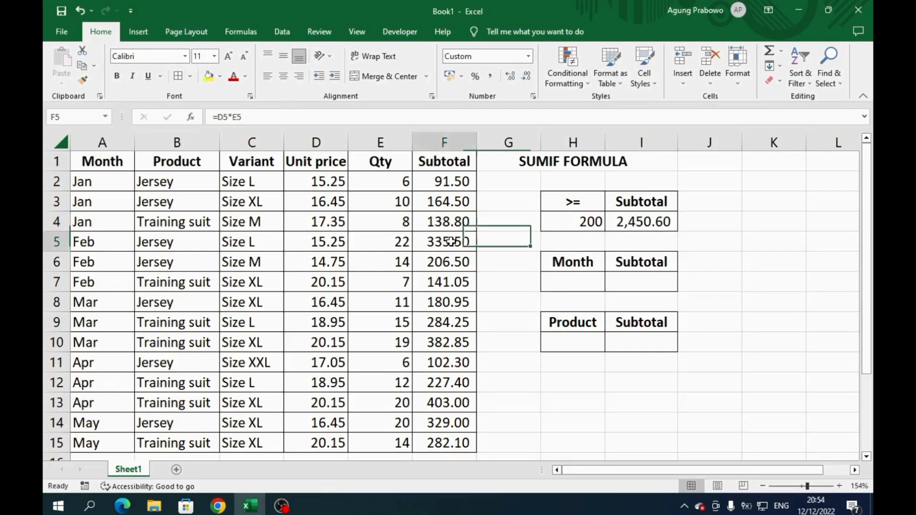
drag(451, 242, 451, 262)
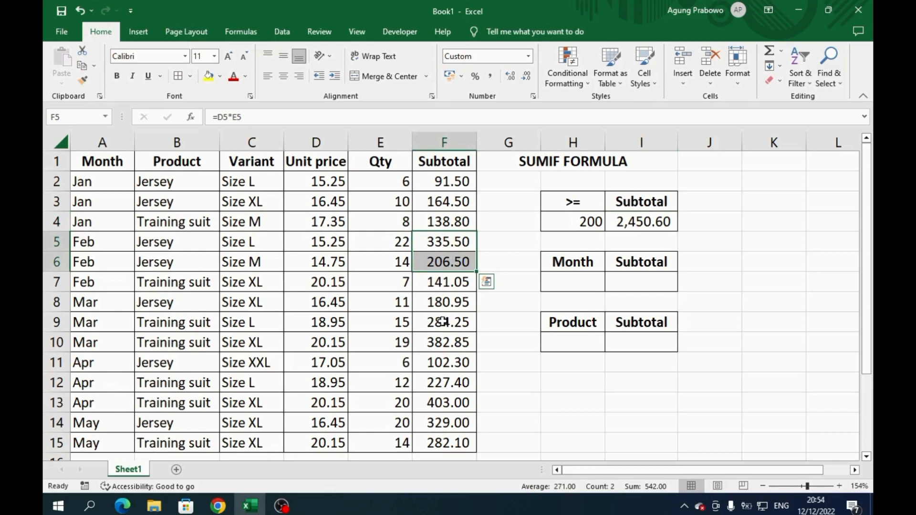
drag(442, 322, 443, 340)
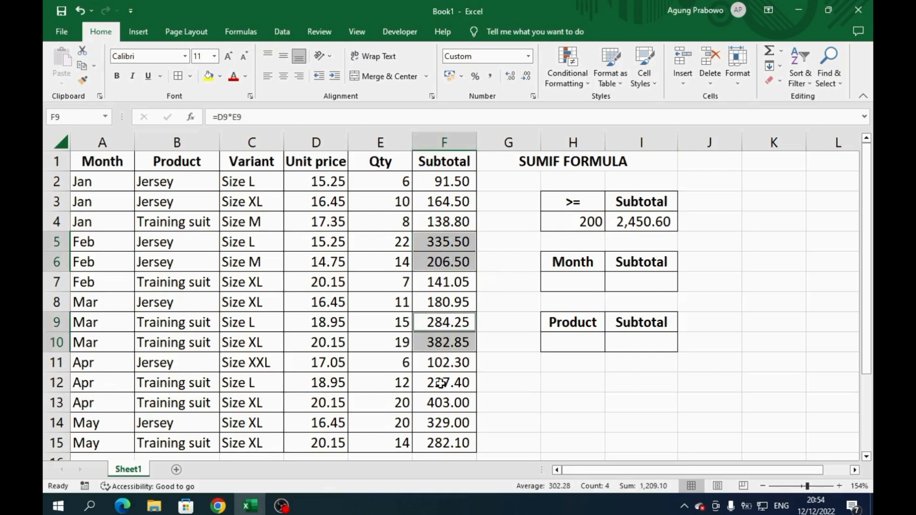
drag(439, 384, 454, 435)
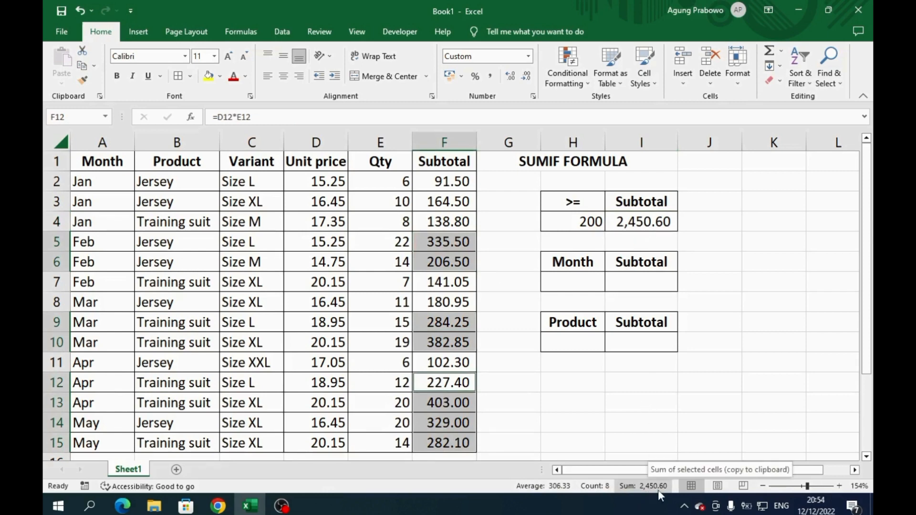
Examine the range and criteria arguments of the SUMIF formula in I4, keeping the formula as it is.
click(638, 220)
double_click(638, 219)
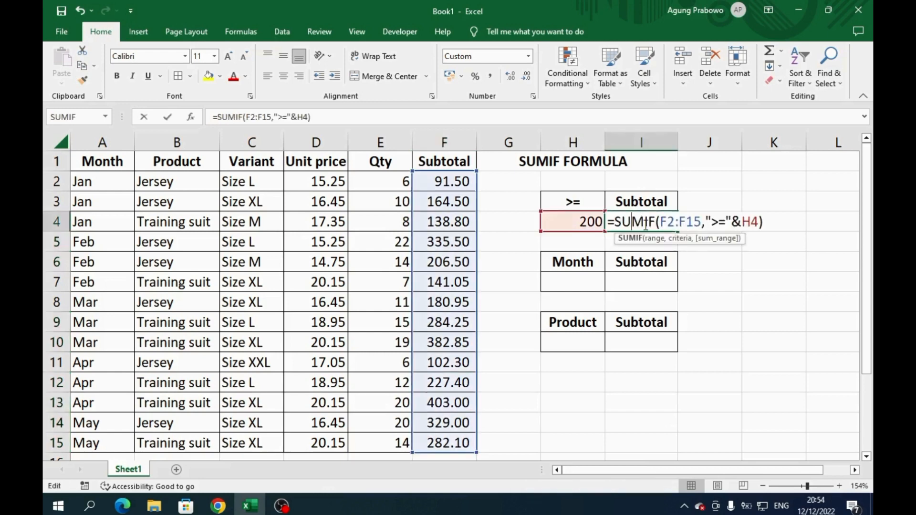
click(662, 223)
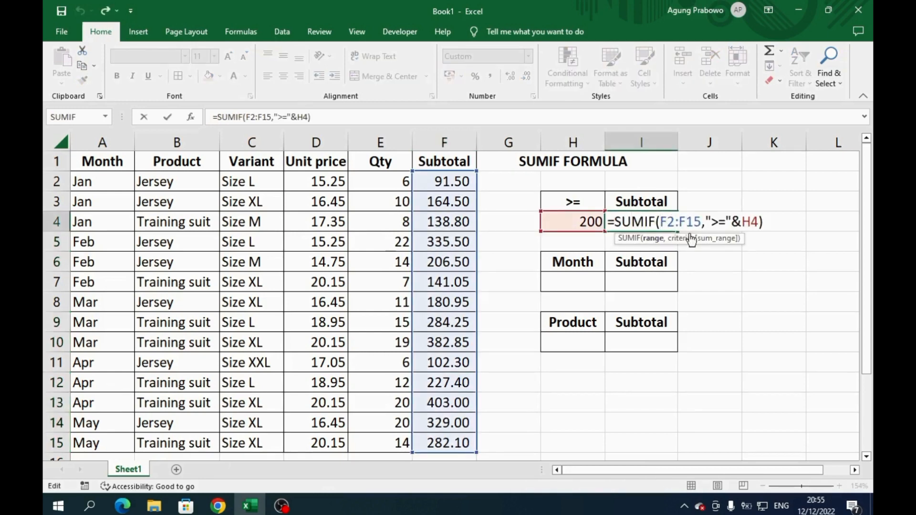
drag(711, 222, 759, 223)
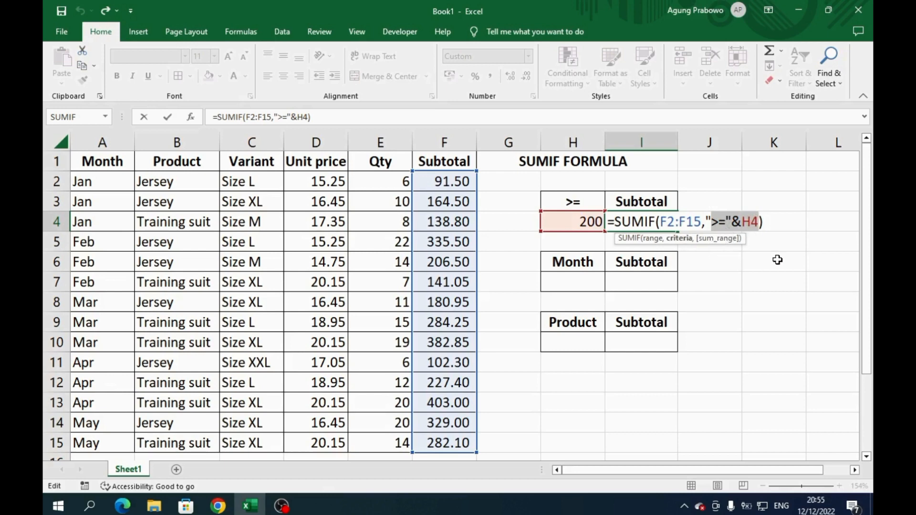
key(ctrl+Return)
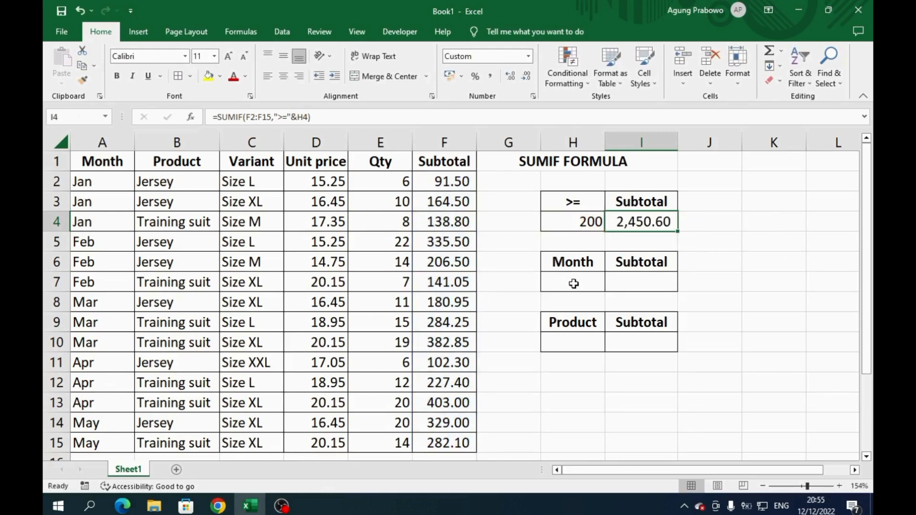
Enter Jan in cell H7 as the criterion under the Month heading.
click(573, 284)
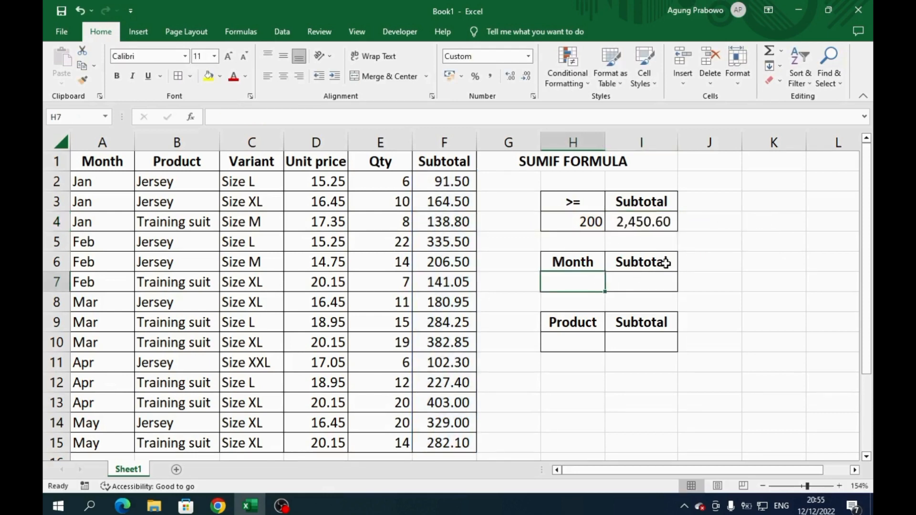
text(Jan)
key(Tab)
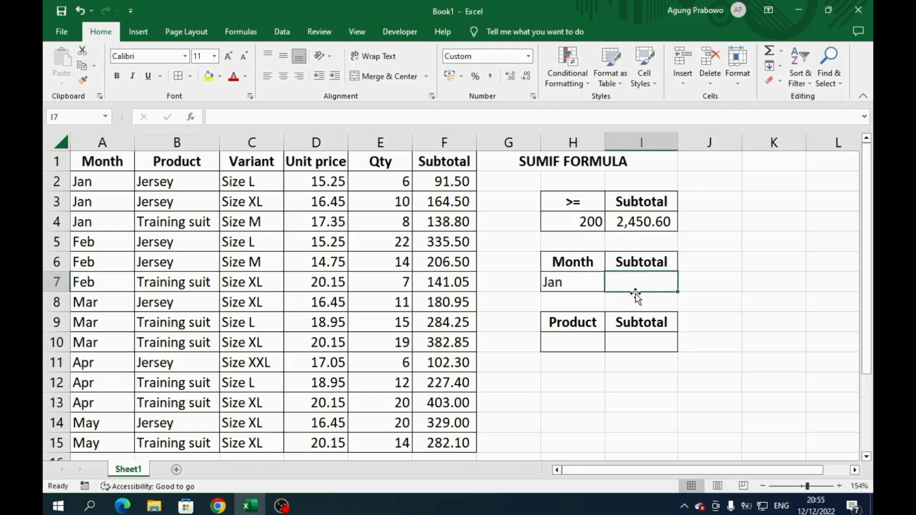
Enter =SUMIF(A2:A15,H7,F2:F15) in I7 and select the January subtotals F2:F4 to check the result.
text(=sum)
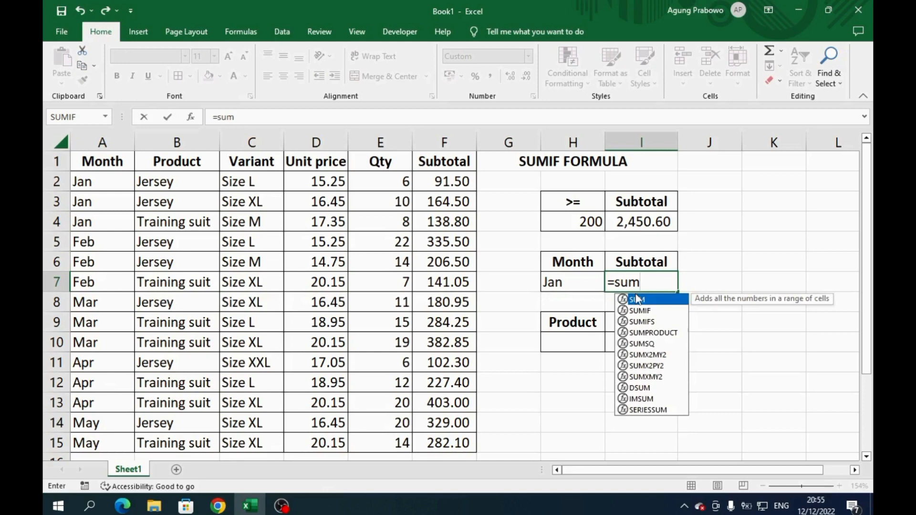
key(Down)
key(Tab)
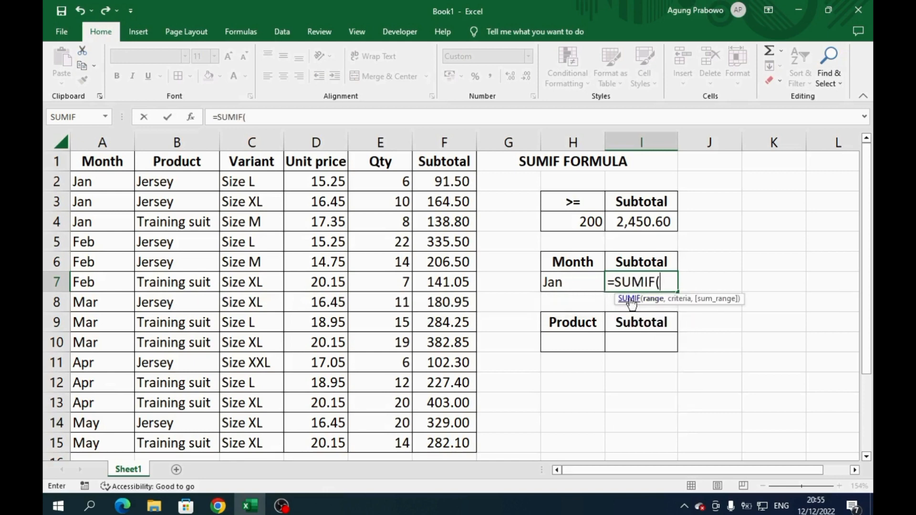
drag(96, 187, 106, 435)
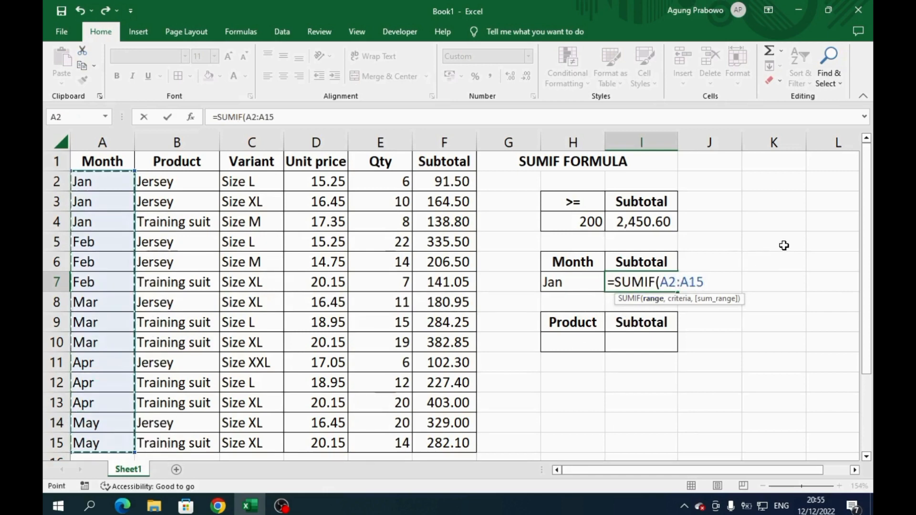
text(.)
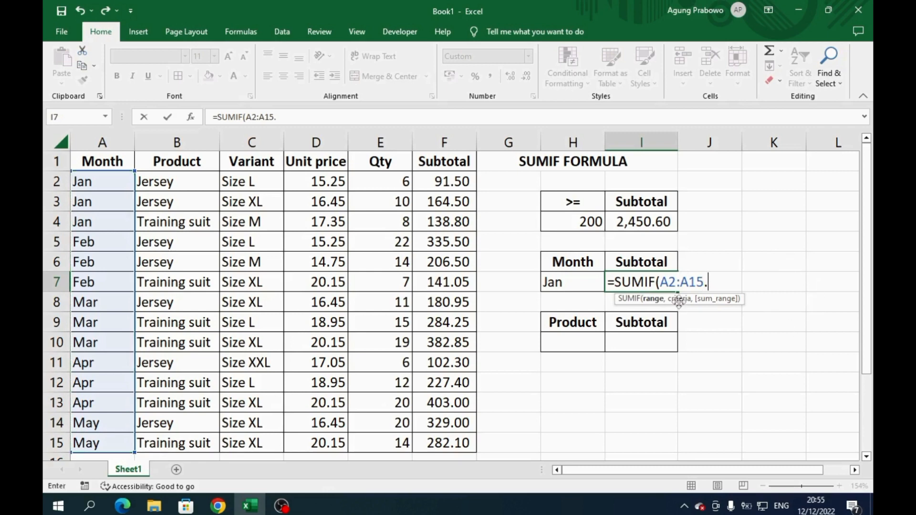
click(587, 278)
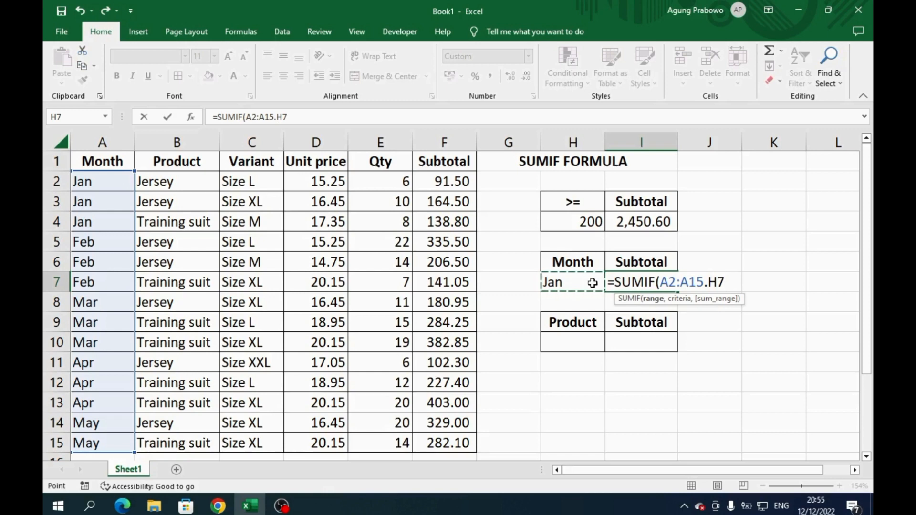
key(BackSpace)
key(BackSpace)
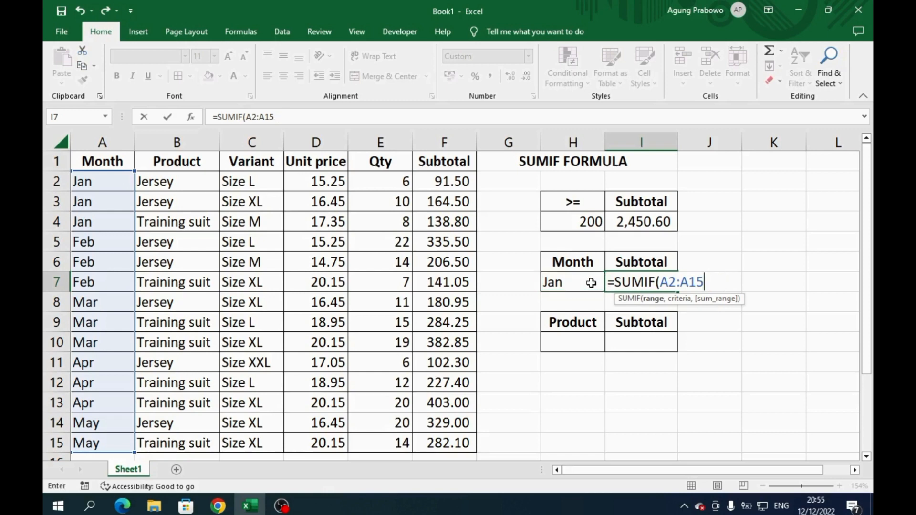
text(,)
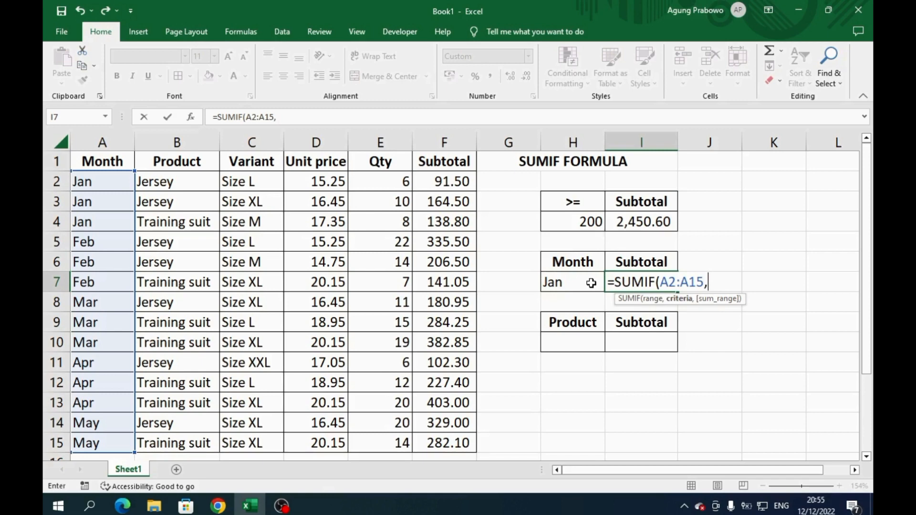
click(591, 283)
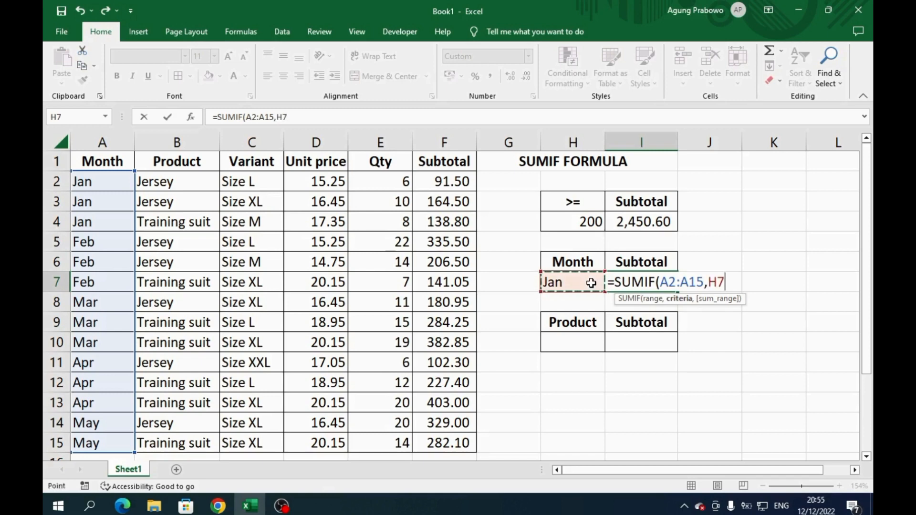
text(,)
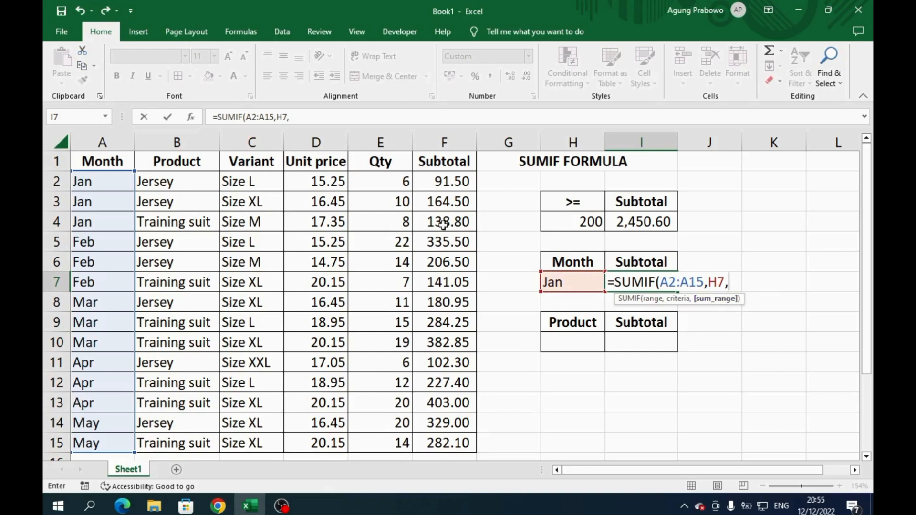
drag(441, 183, 453, 438)
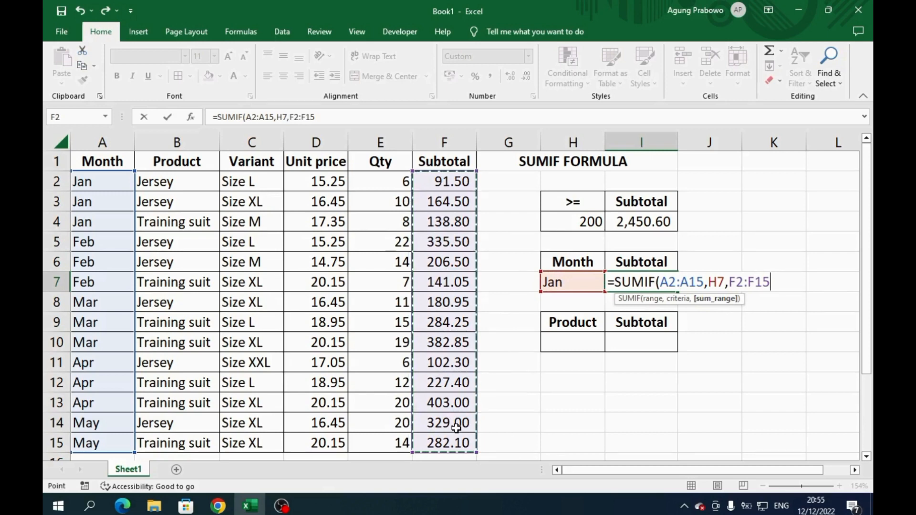
text())
key(Return)
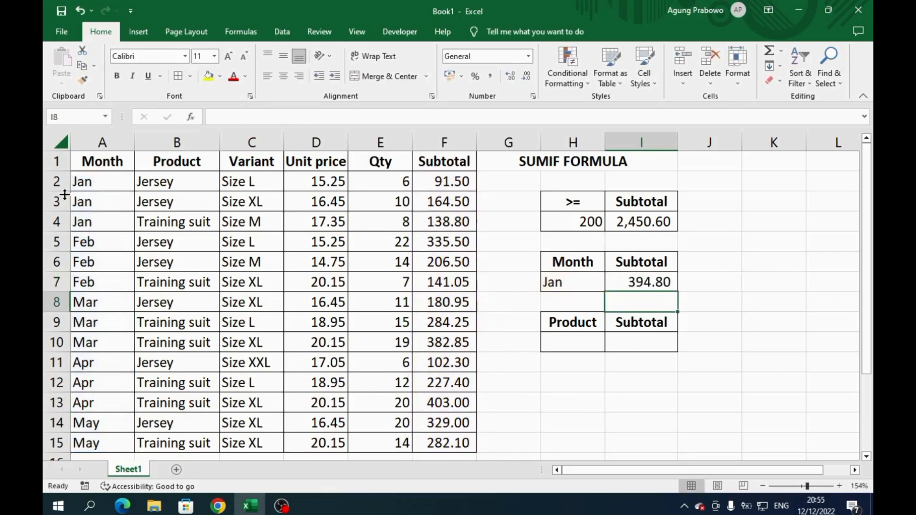
drag(451, 182, 453, 229)
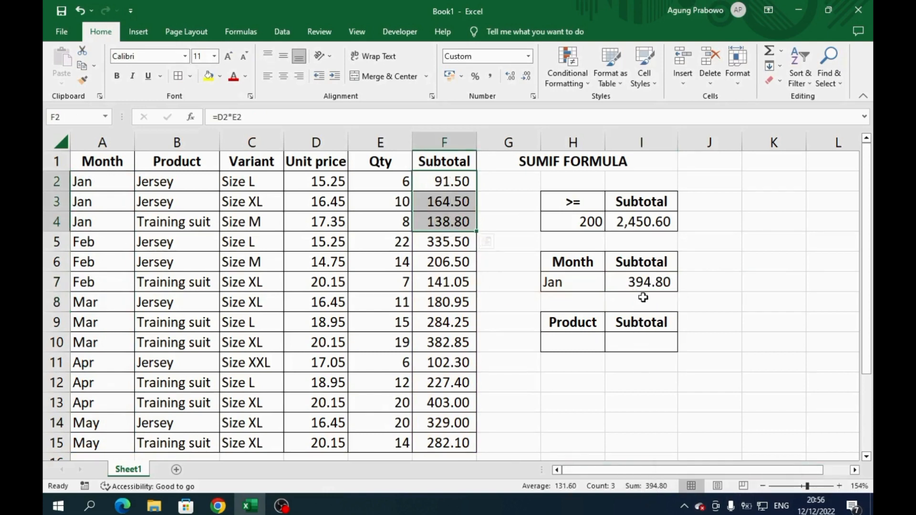
Set the month criterion in H7 to Feb and select subtotals F5:F7 to check their sum against I7.
click(558, 285)
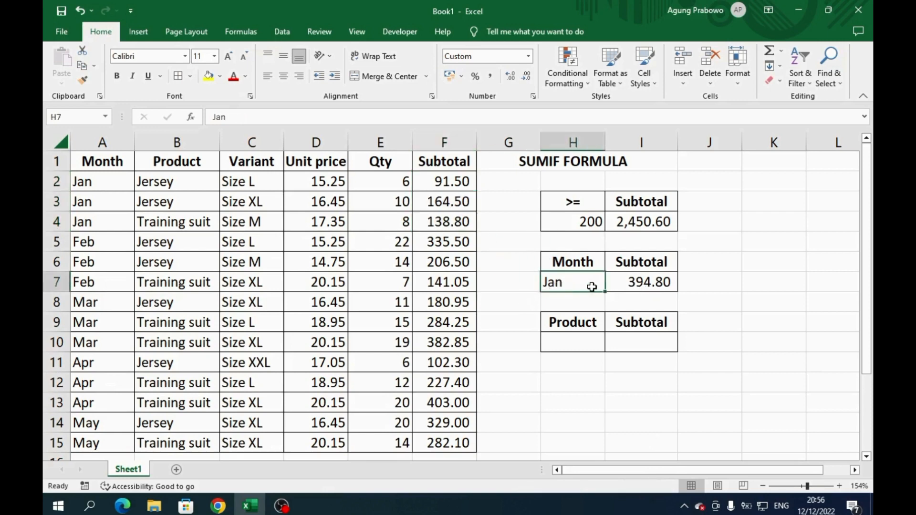
text(Feb)
key(Tab)
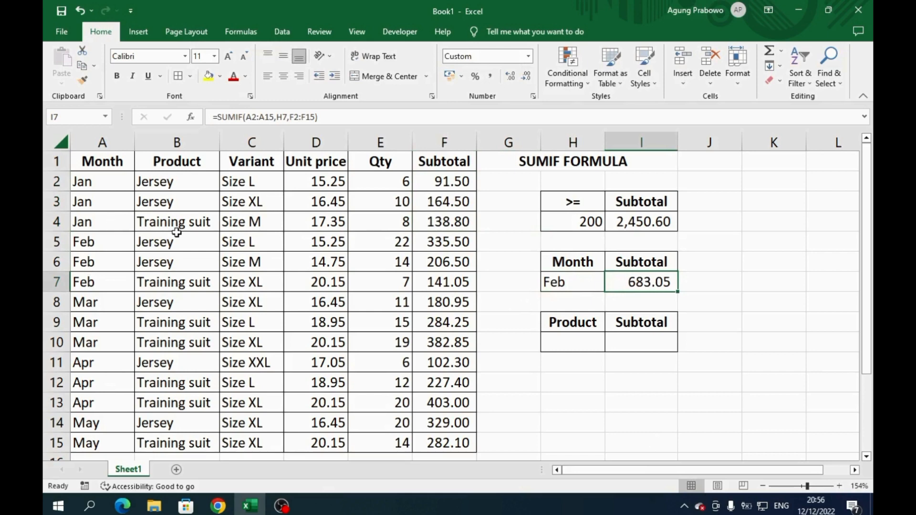
drag(442, 241, 442, 282)
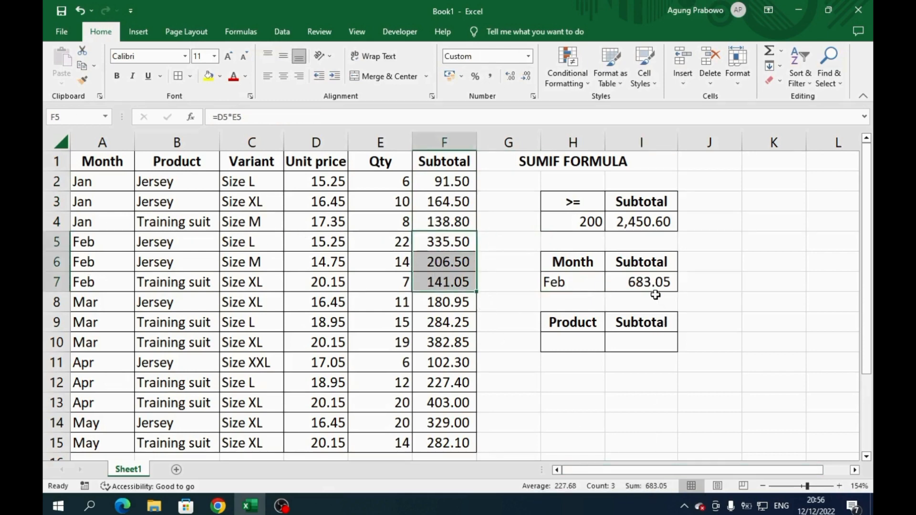
Set the month criterion in H7 to Mar and select subtotals F8:F10 to check their sum against I7.
click(586, 281)
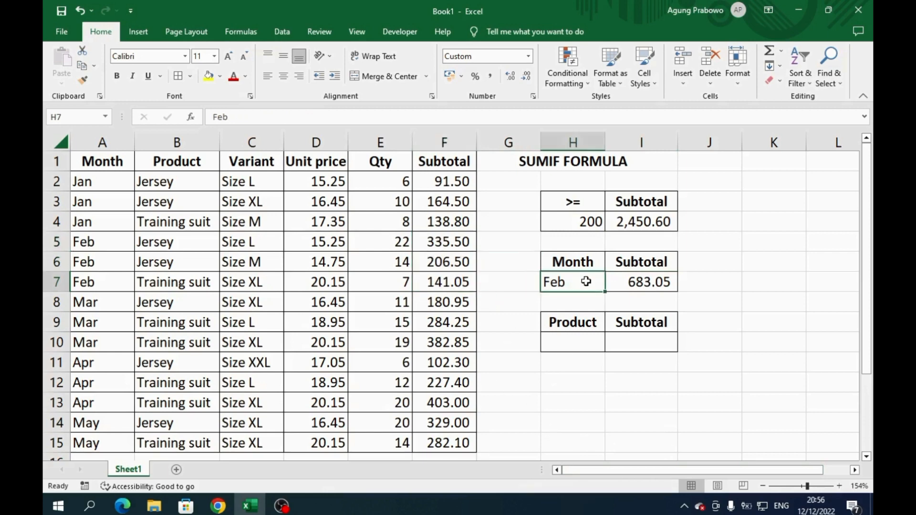
text(Mar)
key(ctrl+Return)
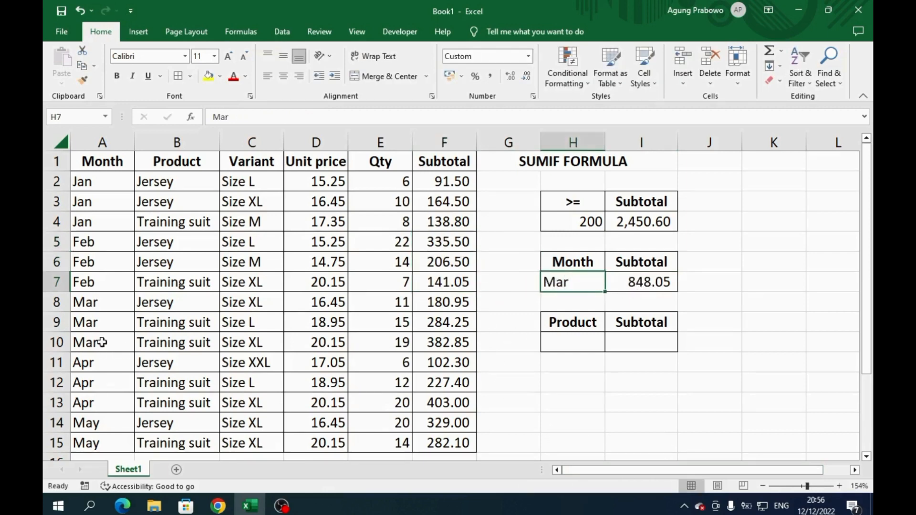
drag(436, 298, 439, 340)
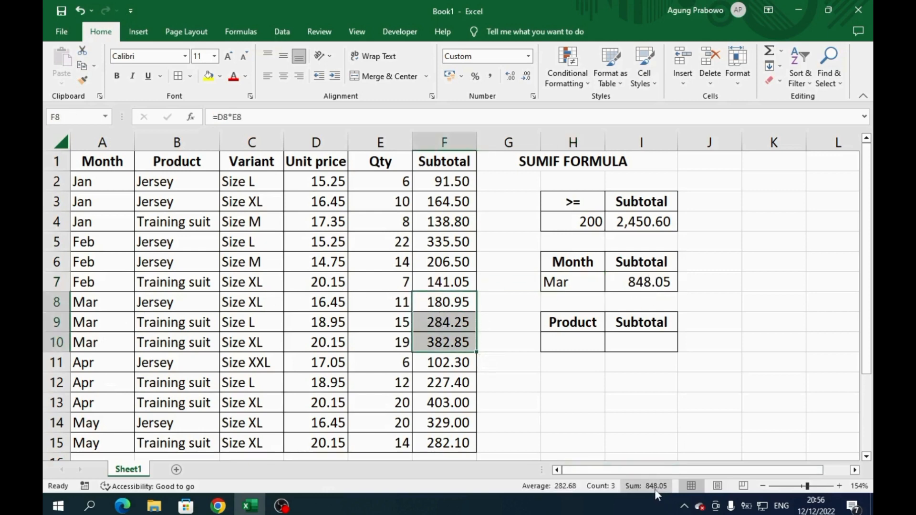
Enter Jersey in cell H10 as the criterion under the Product heading.
click(568, 343)
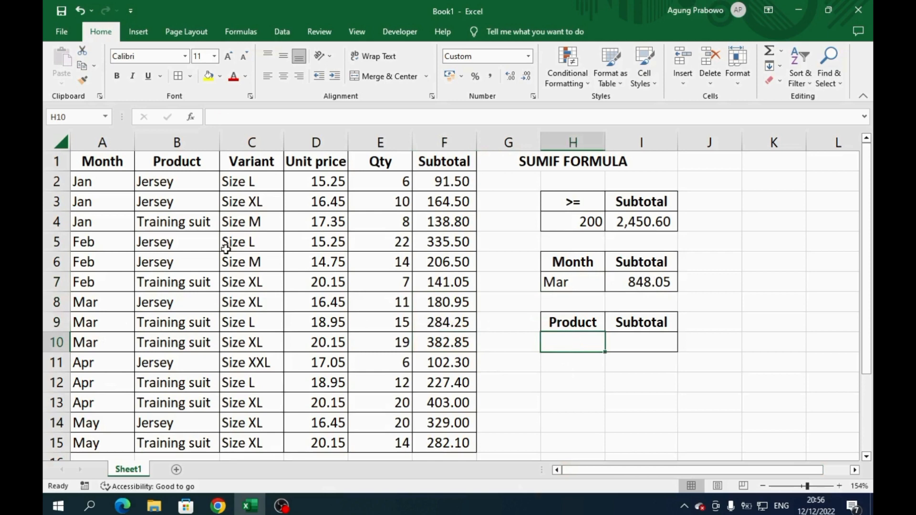
text(Jersey)
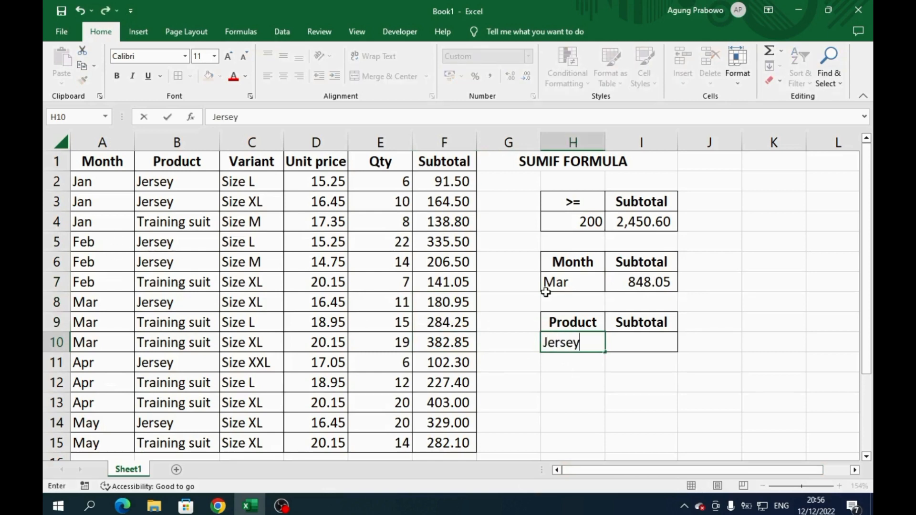
key(Tab)
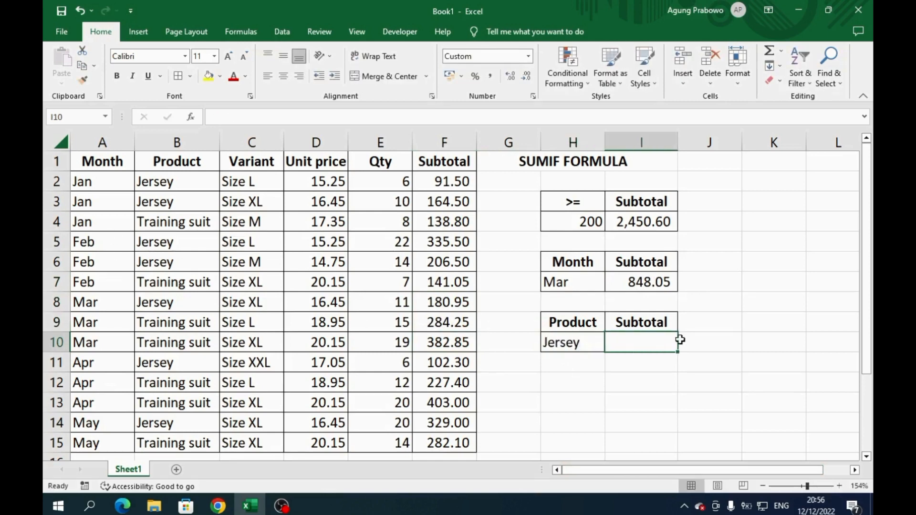
Enter a SUMIF formula in I10 with range B2:B15, criterion H10 and sum range F2:F15.
text(=s)
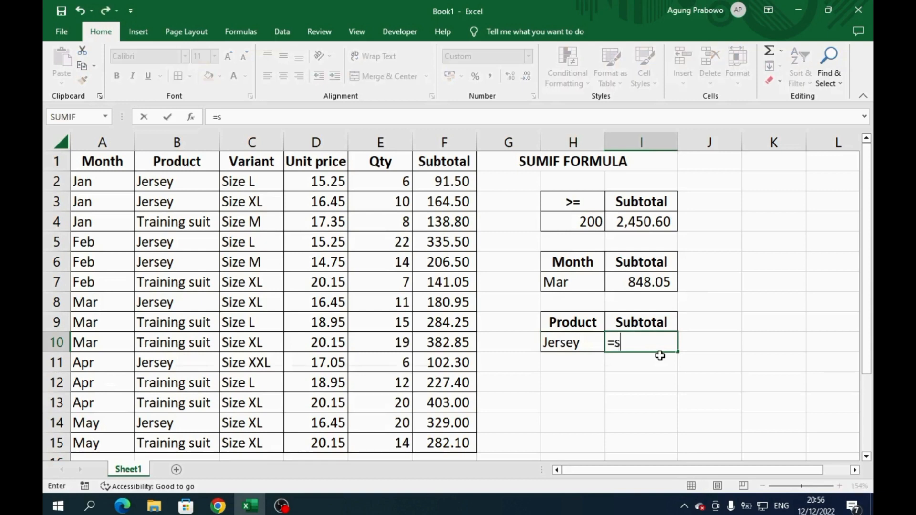
text(um)
key(Down)
key(Tab)
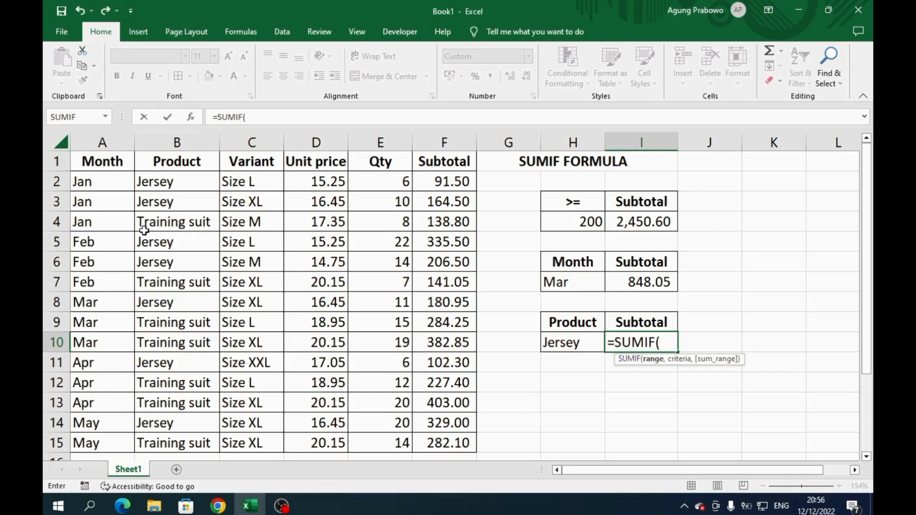
drag(187, 185, 188, 436)
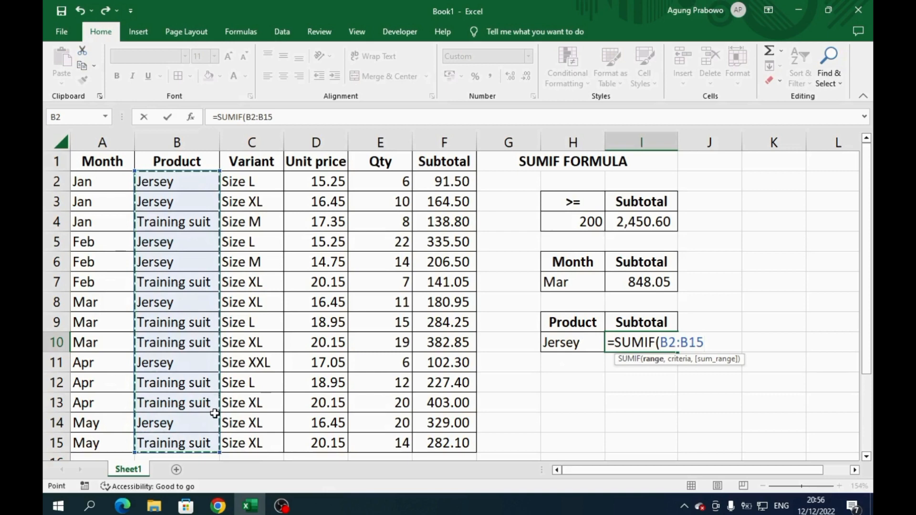
text(,)
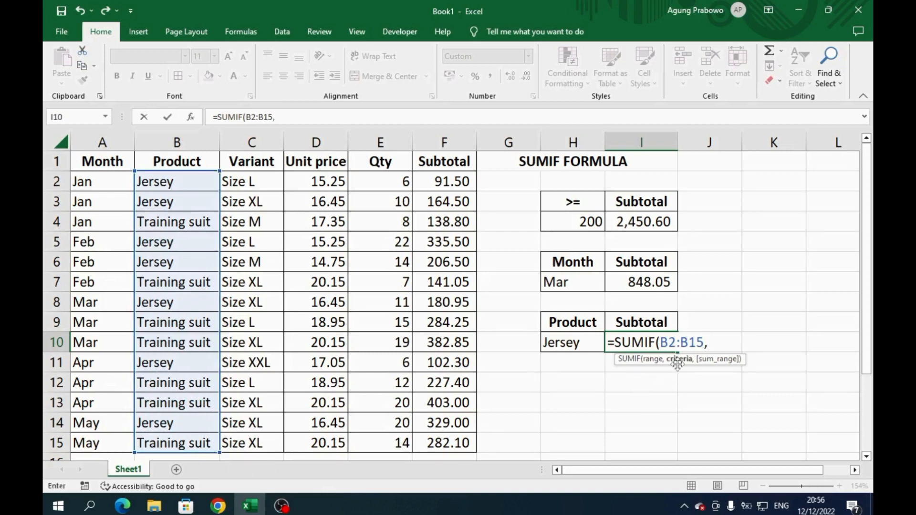
click(579, 344)
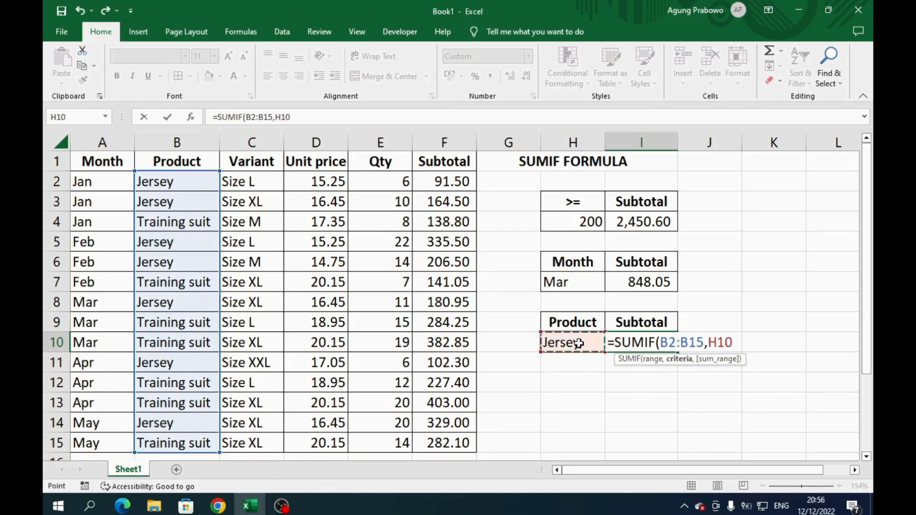
text(,)
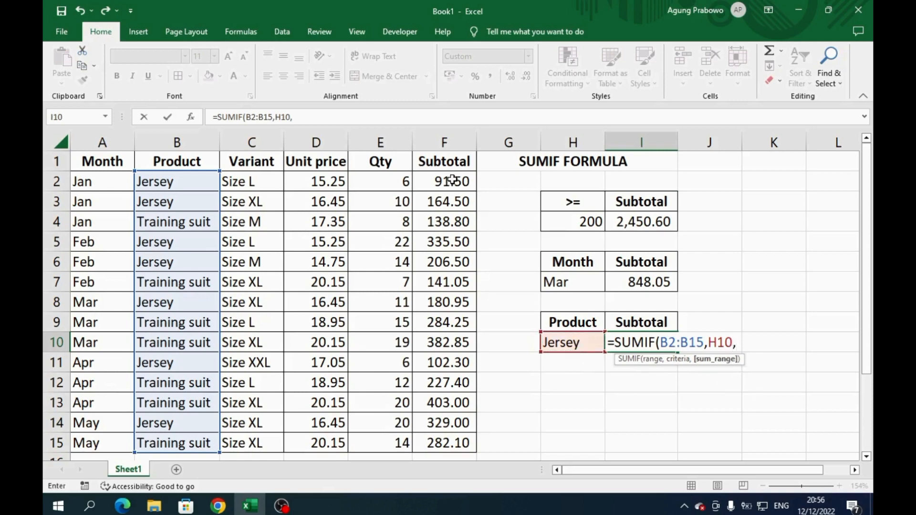
drag(452, 180, 459, 436)
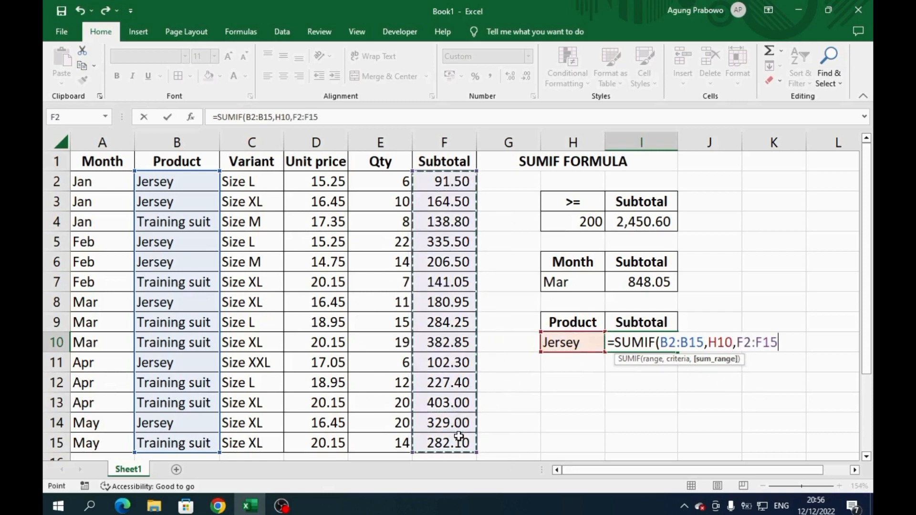
text())
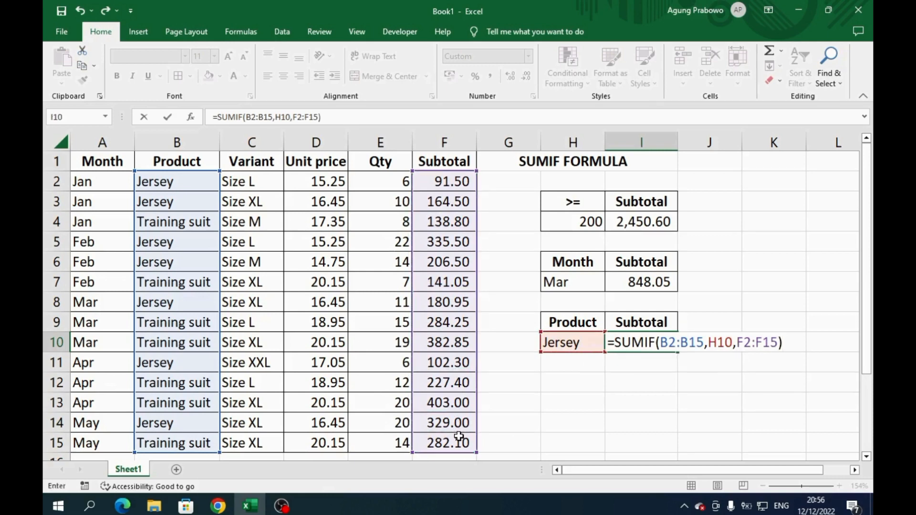
key(Return)
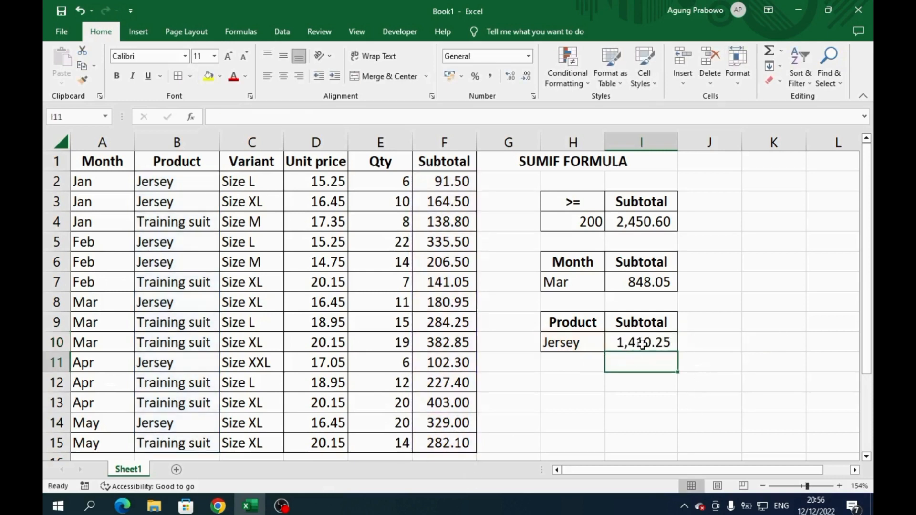
click(616, 402)
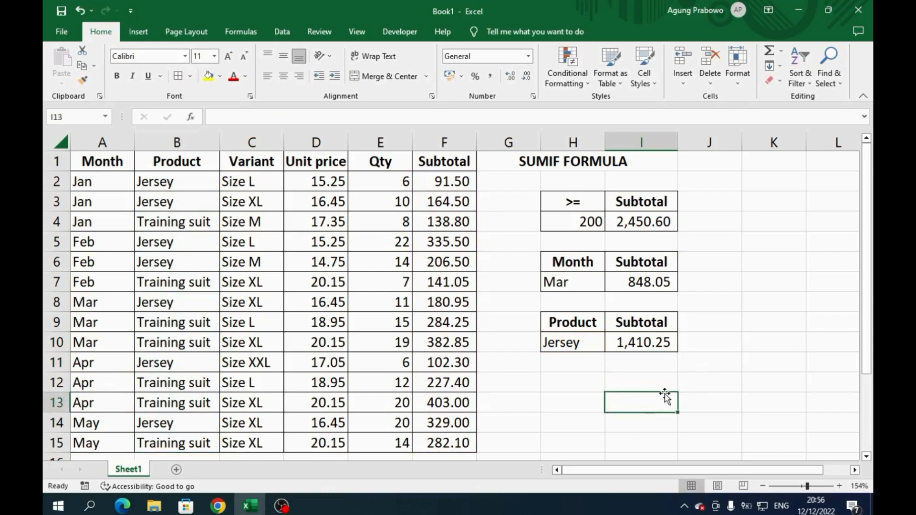